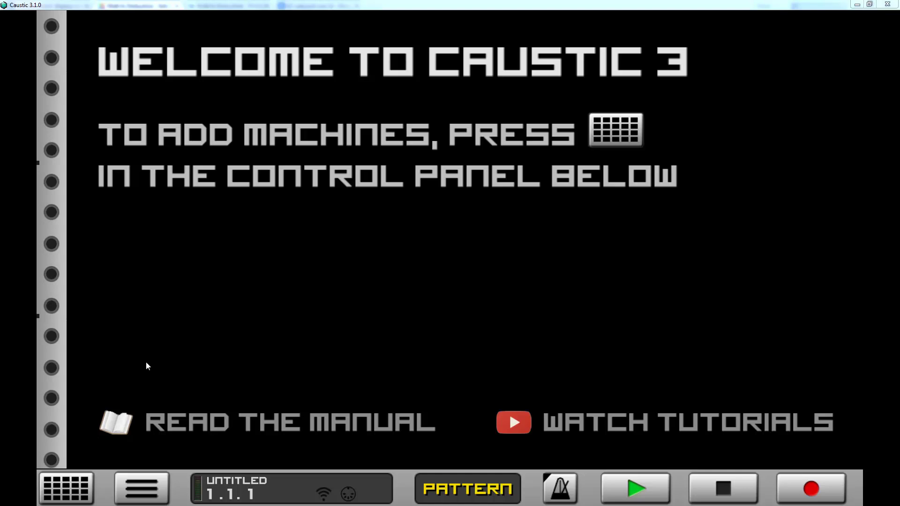
Step: Add a SubSynth machine to rack slot 1 and open its synthesizer panel
{"action": "left_click", "coordinate": [68, 487]}
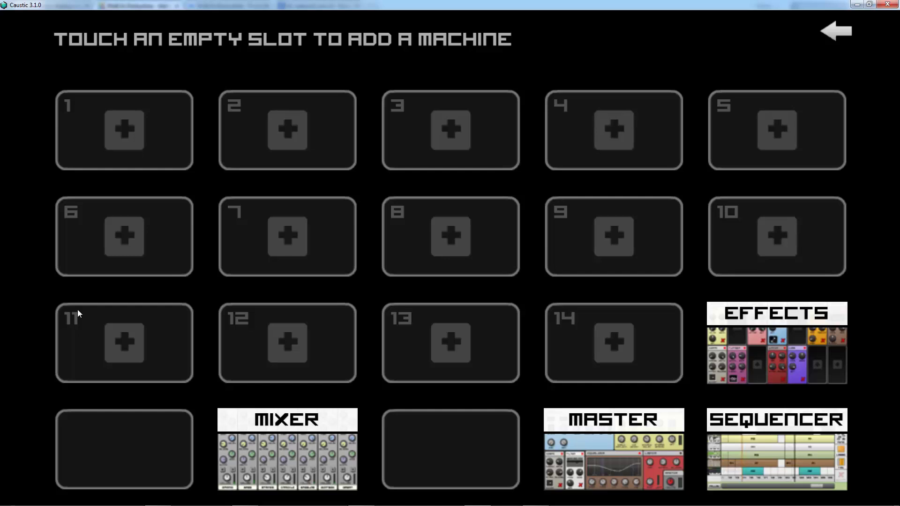
{"action": "left_click", "coordinate": [125, 130]}
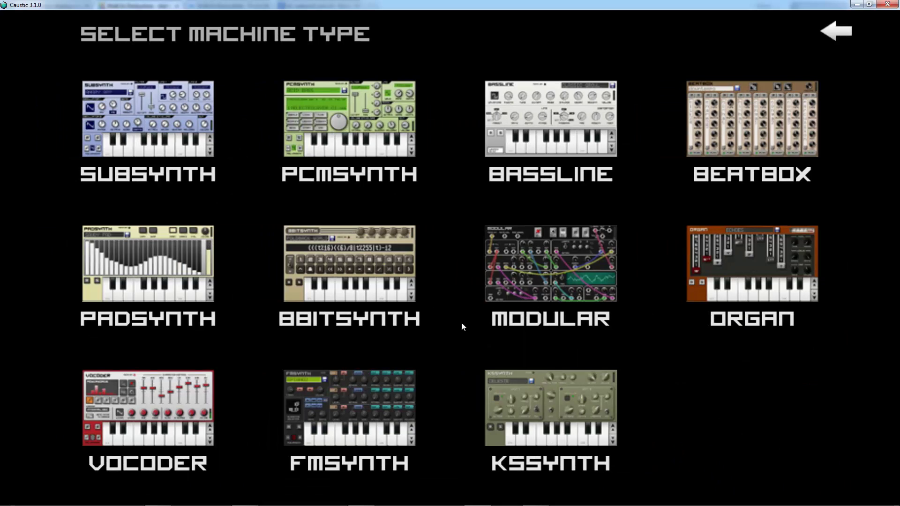
{"action": "left_click", "coordinate": [145, 123]}
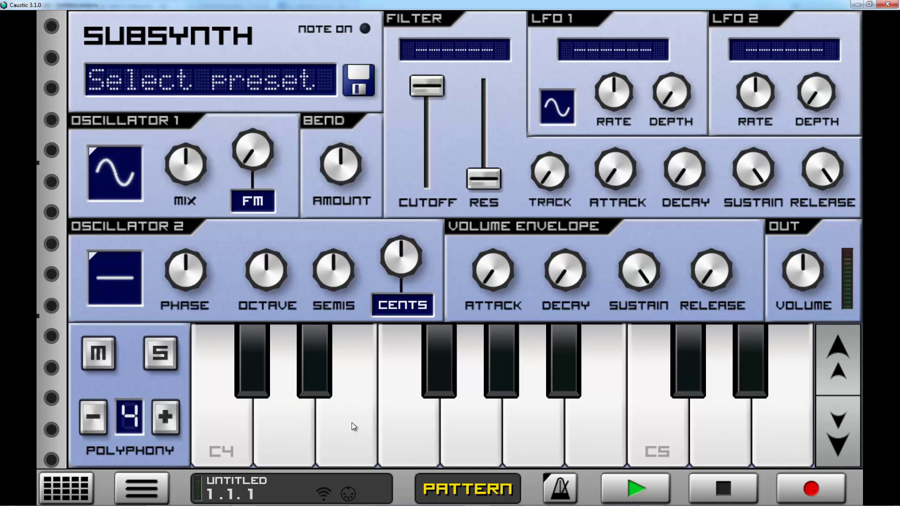
Step: Audition the default patch, then switch Oscillator 1's waveform to noise
{"action": "left_click_drag", "start_coordinate": [352, 422], "coordinate": [324, 421]}
{"action": "left_click", "coordinate": [116, 175]}
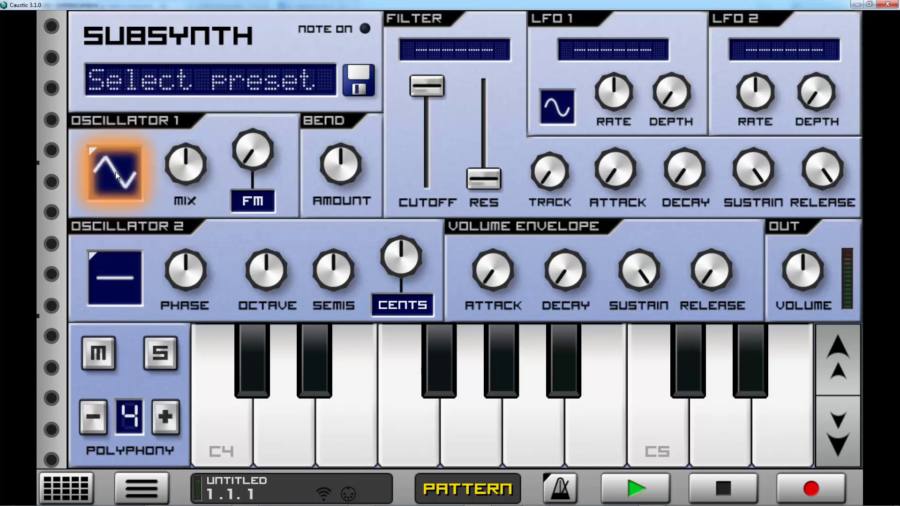
{"action": "left_click", "coordinate": [116, 172]}
{"action": "left_click", "coordinate": [115, 172]}
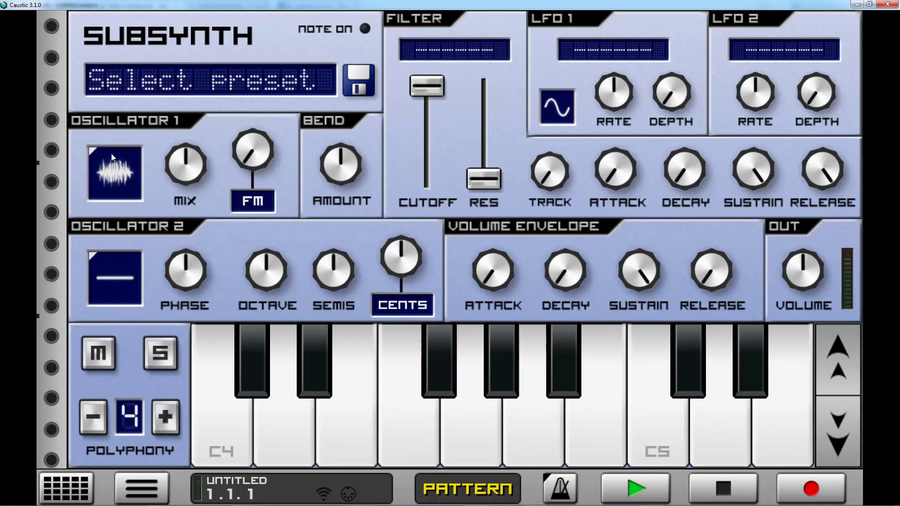
Step: Play C4, E4, F4, G4, then F4, E4, D4 to hear the noise sound
{"action": "left_click", "coordinate": [226, 414]}
{"action": "left_click", "coordinate": [343, 420]}
{"action": "left_click", "coordinate": [417, 421]}
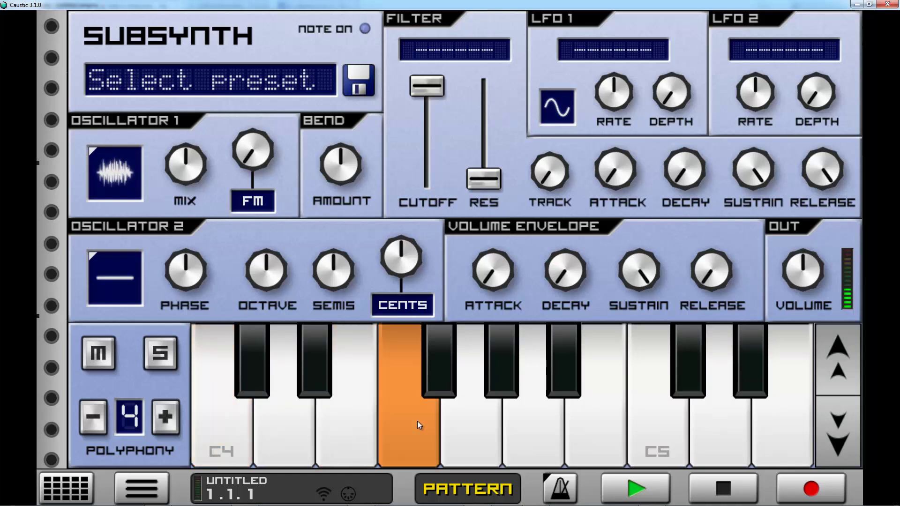
{"action": "left_click", "coordinate": [470, 420]}
{"action": "left_click", "coordinate": [407, 428]}
{"action": "left_click", "coordinate": [347, 429]}
{"action": "left_click", "coordinate": [285, 428]}
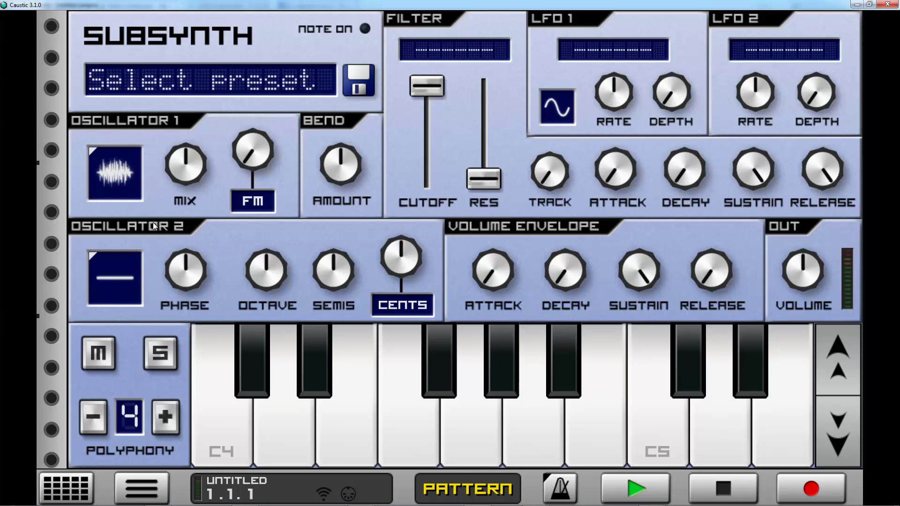
Step: In the pattern editor, add a C4 note at the first step
{"action": "left_click_drag", "start_coordinate": [46, 379], "coordinate": [67, 250]}
{"action": "scroll", "coordinate": [119, 328], "scroll_direction": "down", "scroll_amount": 4}
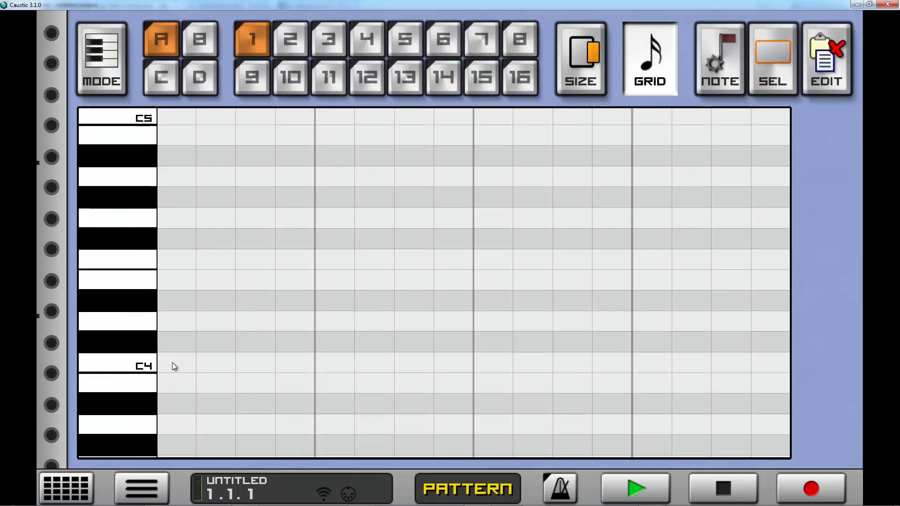
{"action": "left_click", "coordinate": [173, 363]}
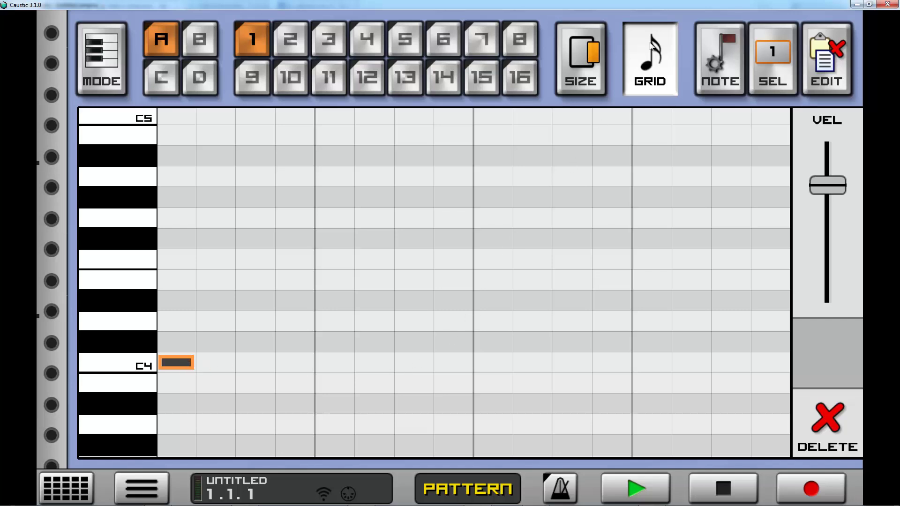
Step: Grow the pattern to 2 measures with the 2X grid and stretch the C4 note across it
{"action": "left_click", "coordinate": [652, 54]}
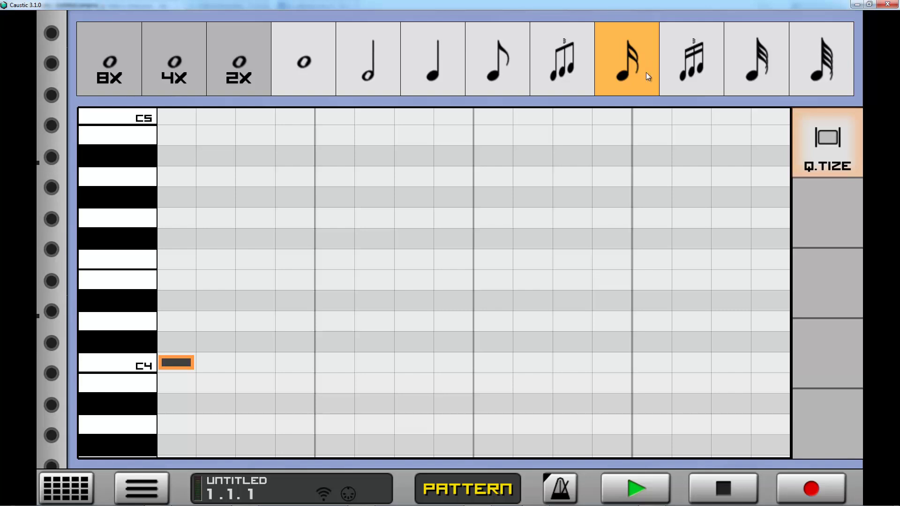
{"action": "left_click", "coordinate": [233, 58]}
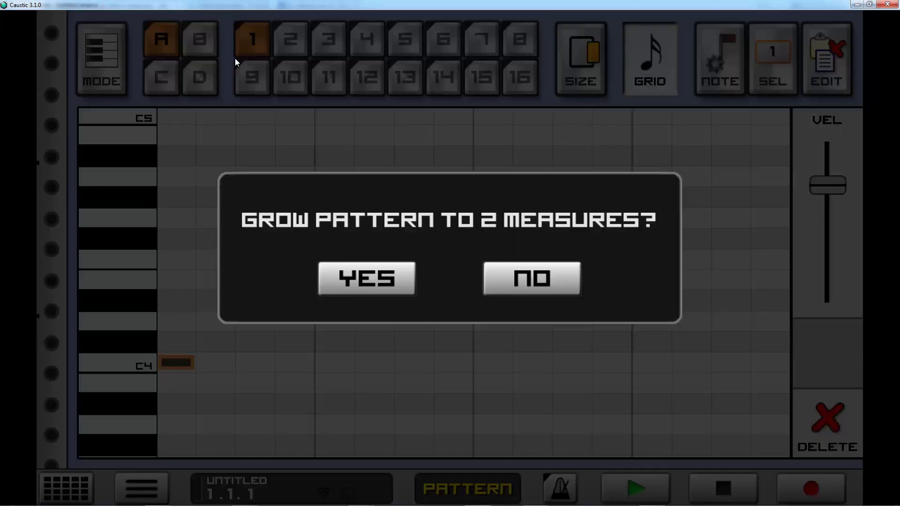
{"action": "left_click", "coordinate": [361, 279]}
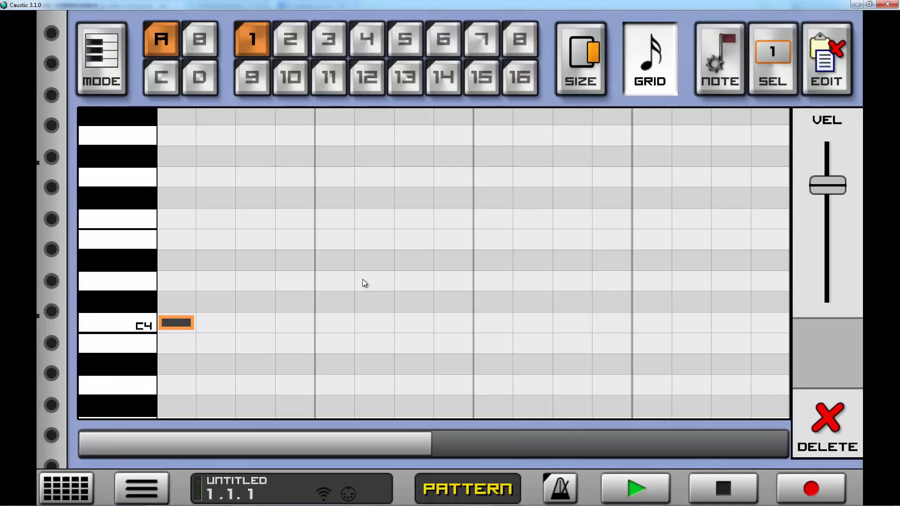
{"action": "left_click", "coordinate": [574, 55]}
{"action": "left_click_drag", "start_coordinate": [195, 324], "coordinate": [798, 328]}
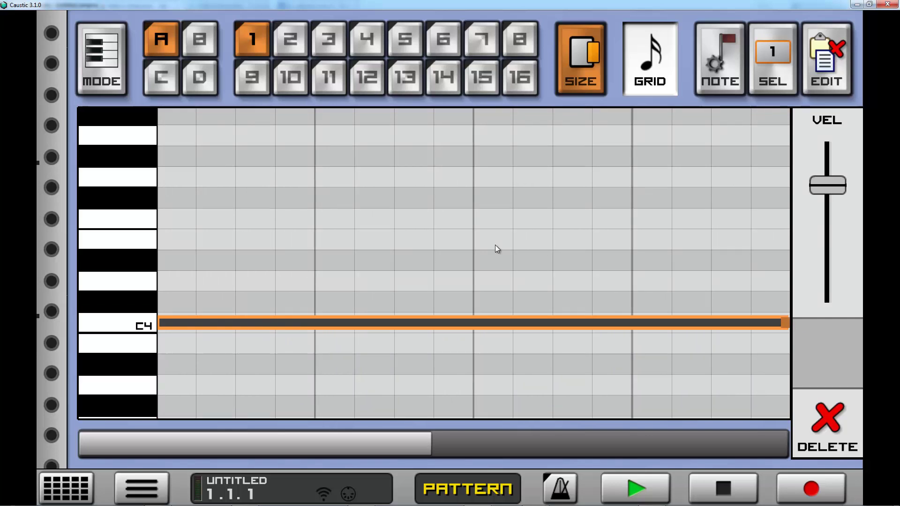
Step: In the song sequencer, place pattern A1 at the start of the SubSynth track
{"action": "left_click", "coordinate": [75, 494]}
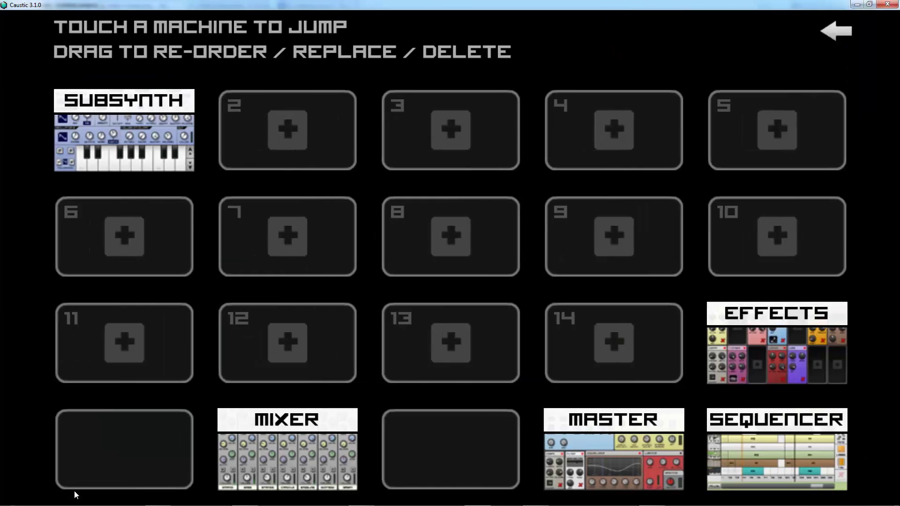
{"action": "left_click", "coordinate": [757, 446]}
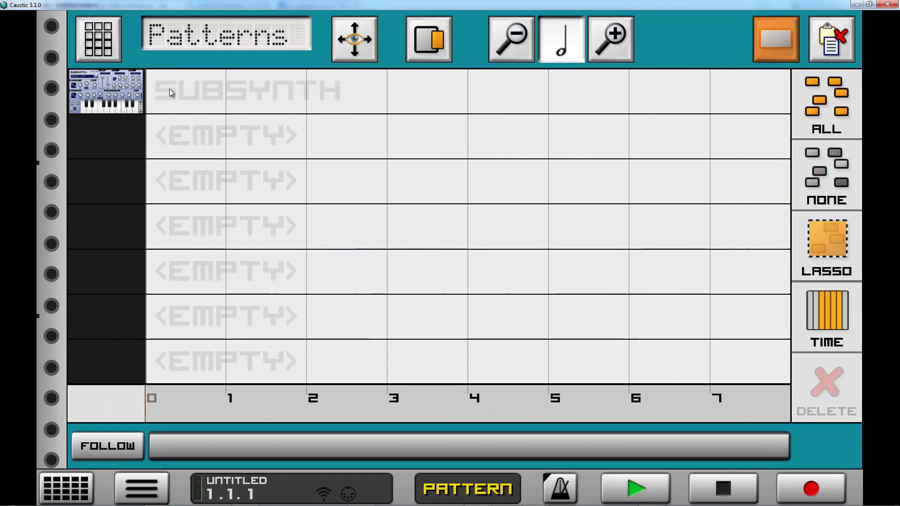
{"action": "left_click", "coordinate": [173, 90]}
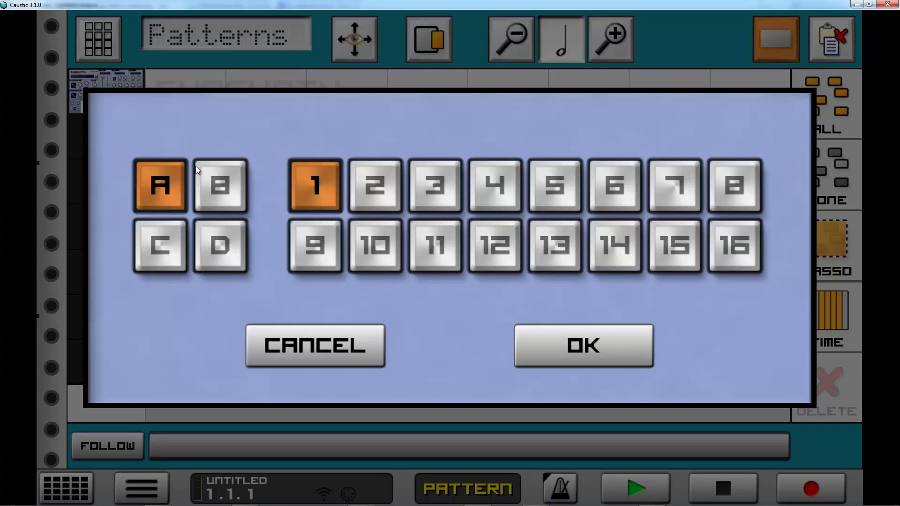
{"action": "left_click", "coordinate": [559, 342]}
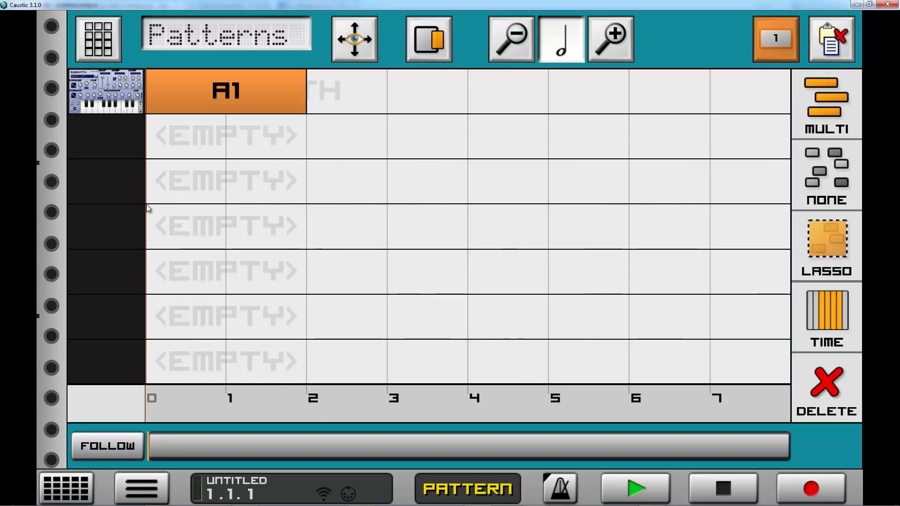
Step: Switch playback from PATTERN to SONG mode and play the song
{"action": "left_click", "coordinate": [465, 491]}
{"action": "left_click", "coordinate": [648, 497]}
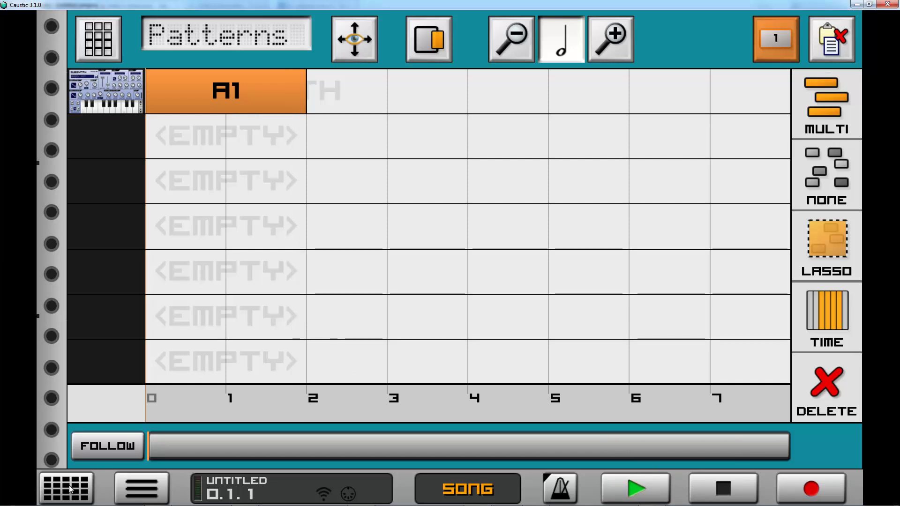
{"action": "left_click", "coordinate": [71, 488]}
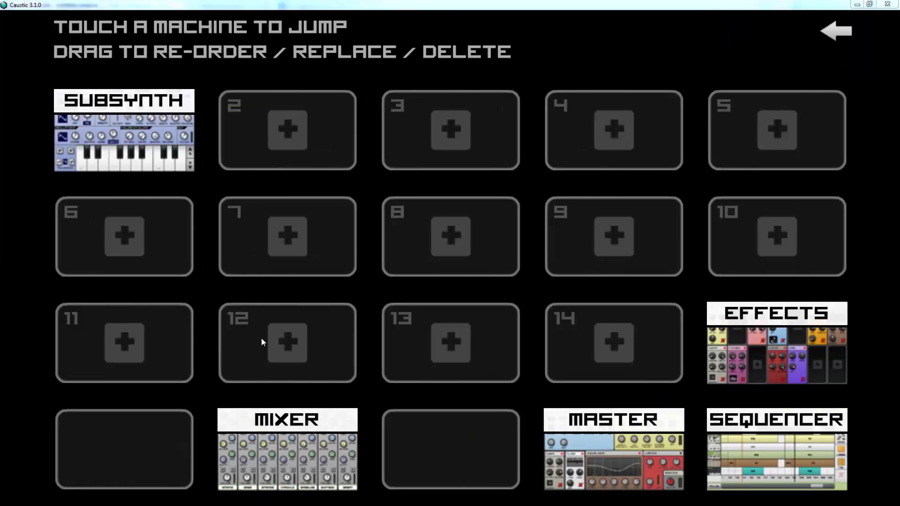
Step: Reopen the SubSynth panel, set the filter type to LowPass, and pull CUTOFF to minimum
{"action": "left_click", "coordinate": [121, 125]}
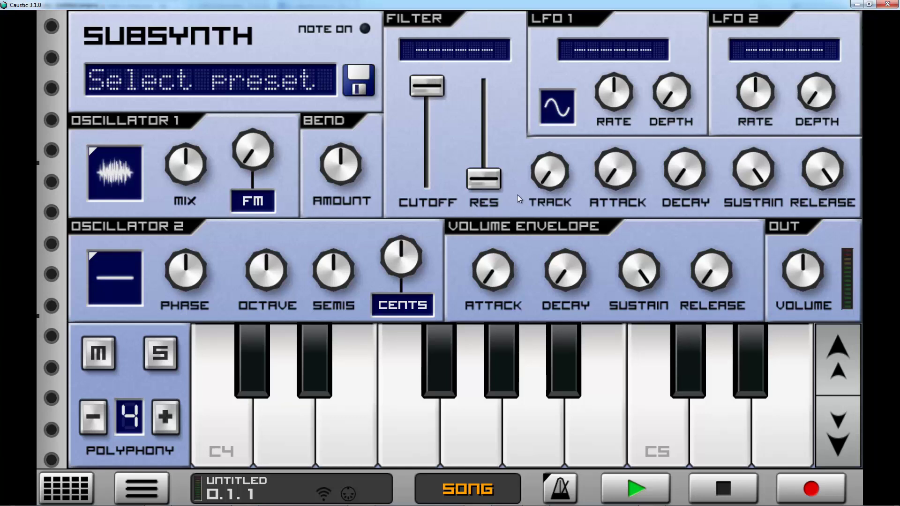
{"action": "left_click", "coordinate": [446, 50]}
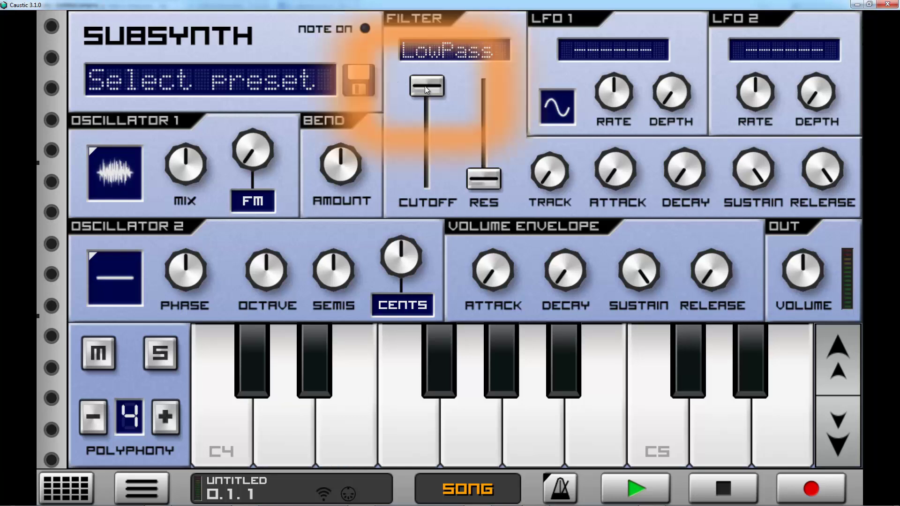
{"action": "left_click_drag", "start_coordinate": [423, 85], "coordinate": [421, 140]}
{"action": "left_click_drag", "start_coordinate": [419, 181], "coordinate": [419, 193]}
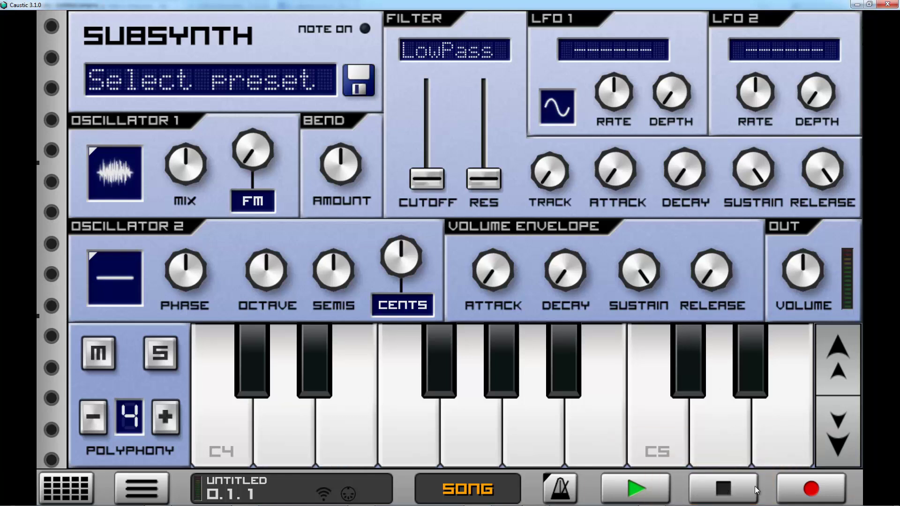
Step: Record the CUTOFF slider sweeping from bottom to top as automation during song playback
{"action": "left_click", "coordinate": [809, 489]}
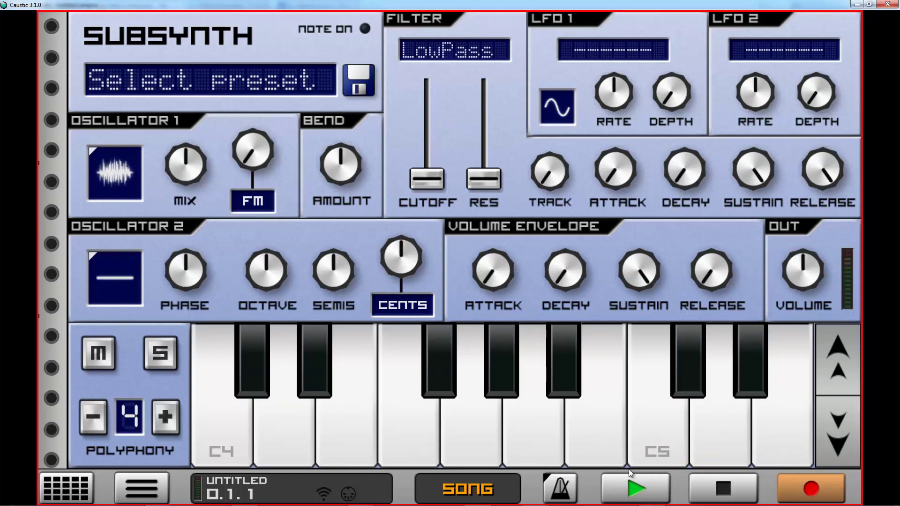
{"action": "left_click", "coordinate": [628, 490]}
{"action": "left_click_drag", "start_coordinate": [426, 179], "coordinate": [433, 118]}
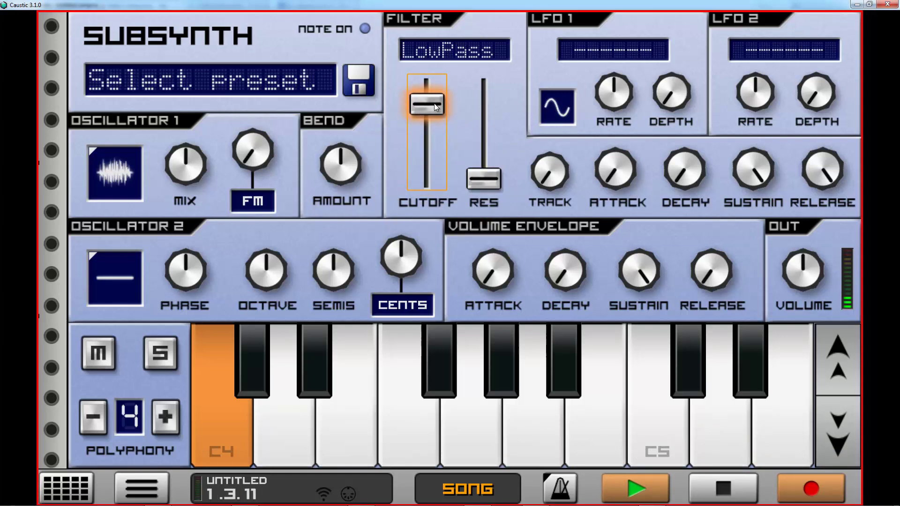
{"action": "left_click_drag", "start_coordinate": [434, 103], "coordinate": [435, 84]}
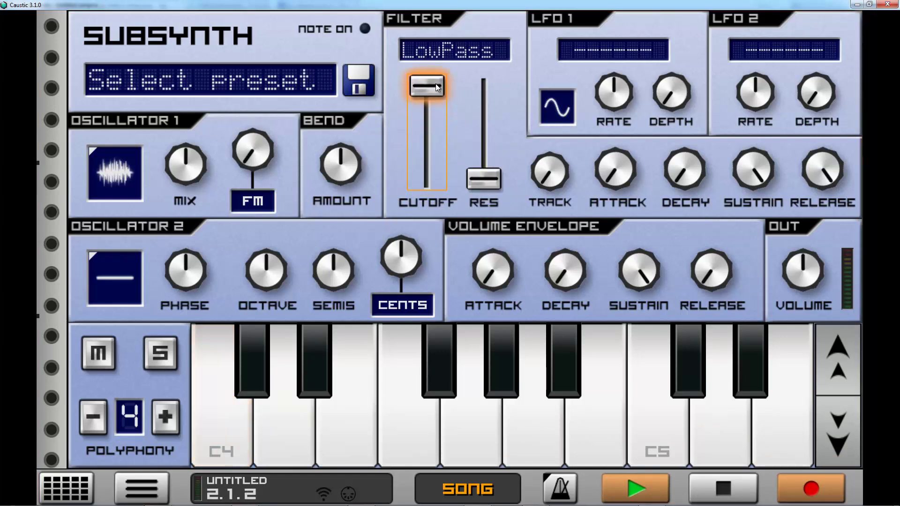
{"action": "left_click", "coordinate": [723, 489]}
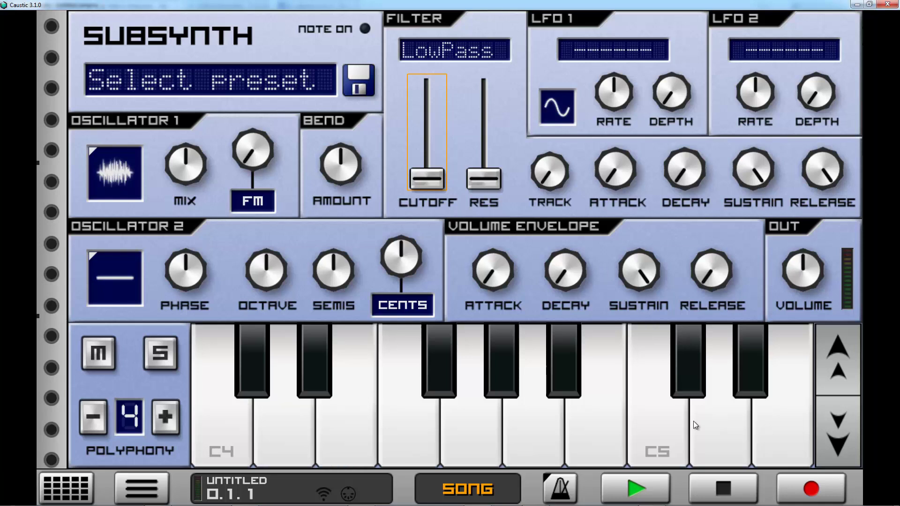
Step: Play the song to hear the recorded cutoff sweep, then stop it
{"action": "left_click", "coordinate": [645, 485]}
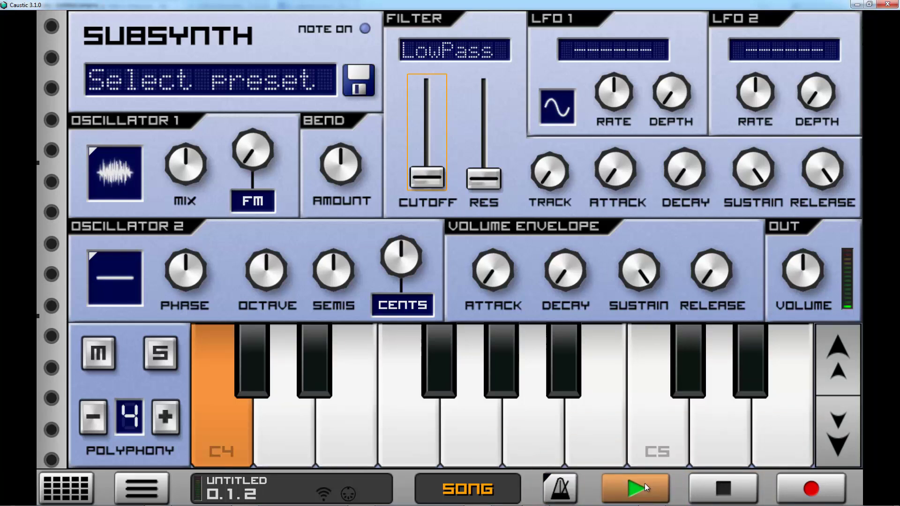
{"action": "left_click", "coordinate": [730, 488]}
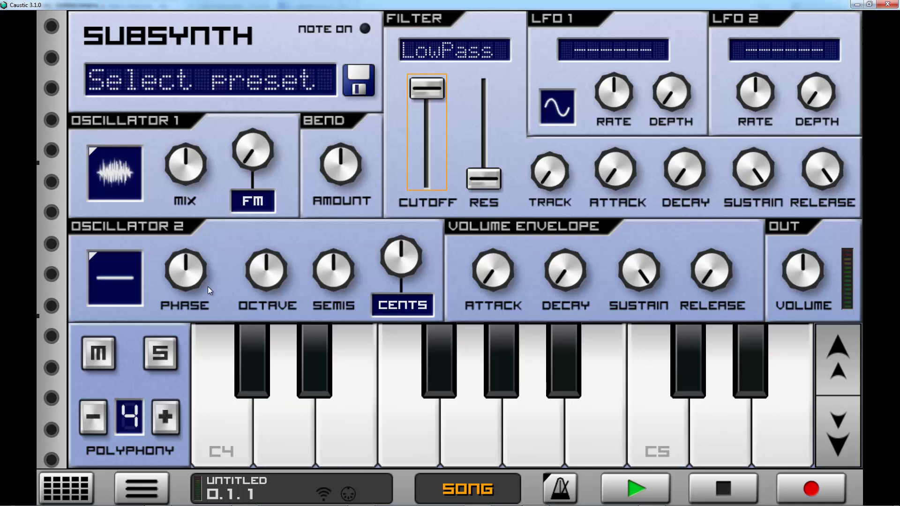
Step: Open the SubSynth's Filter Cutoff automation view from the song sequencer
{"action": "left_click", "coordinate": [66, 491]}
{"action": "left_click", "coordinate": [769, 444]}
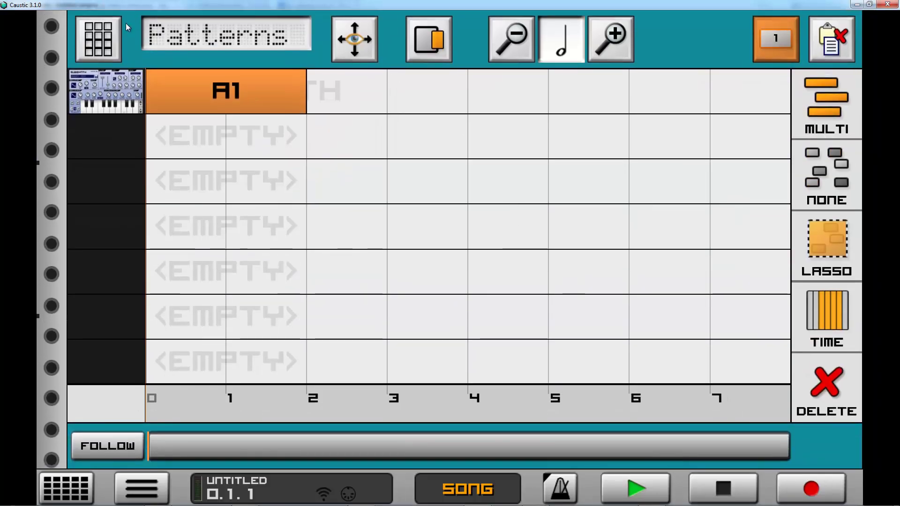
{"action": "left_click", "coordinate": [97, 38]}
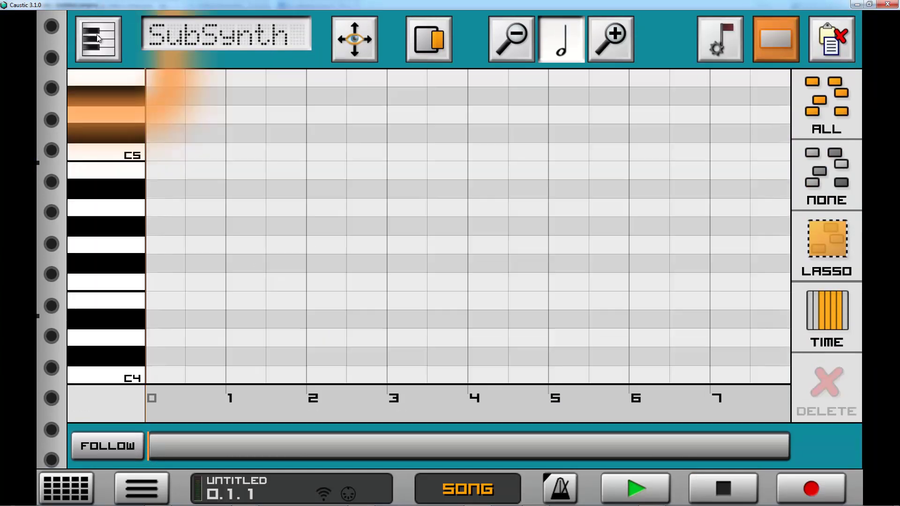
{"action": "left_click", "coordinate": [97, 35]}
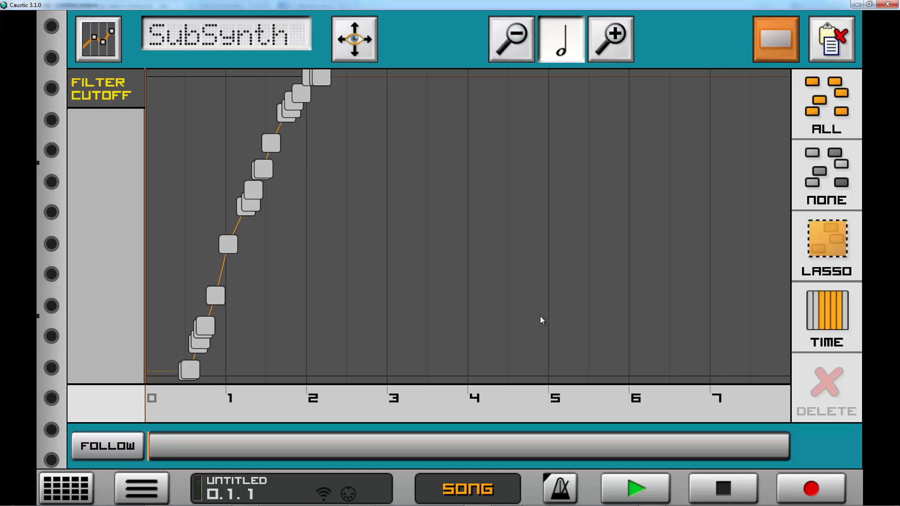
Step: Lasso-select and delete the 16 intermediate Filter Cutoff automation keys
{"action": "left_click", "coordinate": [826, 233]}
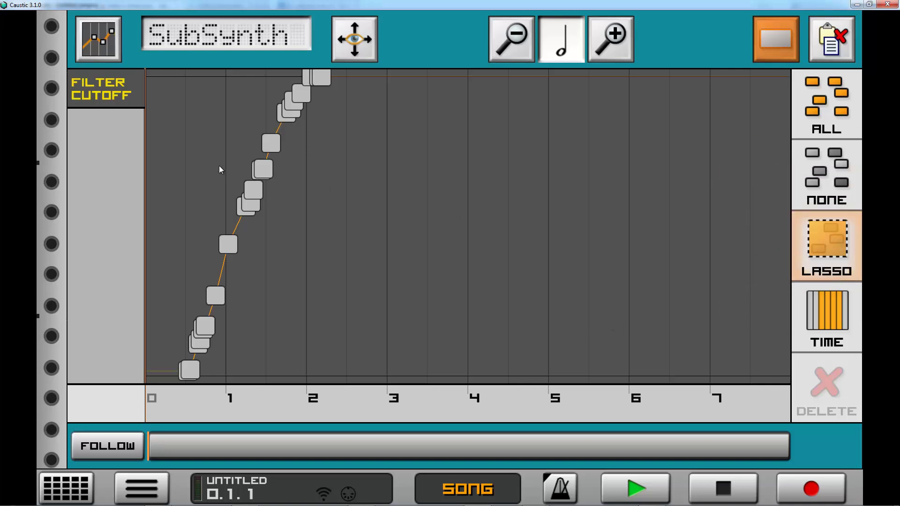
{"action": "mouse_move", "coordinate": [150, 91]}
{"action": "left_mouse_down"}
{"action": "mouse_move", "coordinate": [231, 276]}
{"action": "mouse_move", "coordinate": [304, 344]}
{"action": "mouse_move", "coordinate": [373, 353]}
{"action": "left_mouse_up"}
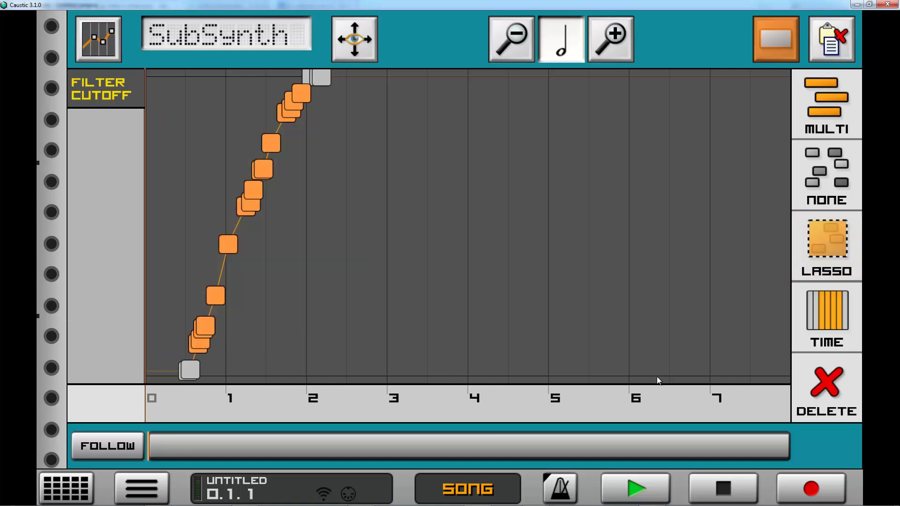
{"action": "left_click", "coordinate": [820, 380]}
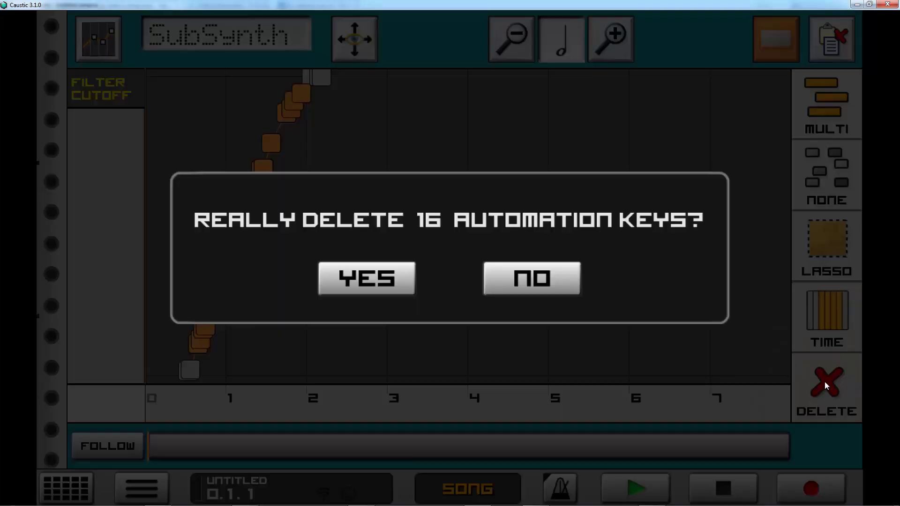
{"action": "left_click", "coordinate": [378, 281]}
Step: Move the bottom automation key to beat 0 and the top key onto beat 2
{"action": "left_click_drag", "start_coordinate": [305, 79], "coordinate": [312, 79]}
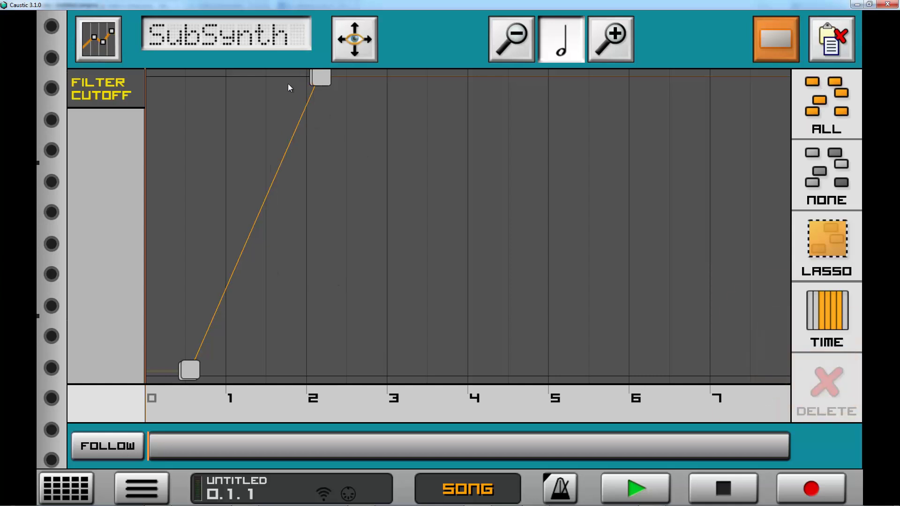
{"action": "left_click", "coordinate": [313, 81]}
{"action": "left_click", "coordinate": [769, 379]}
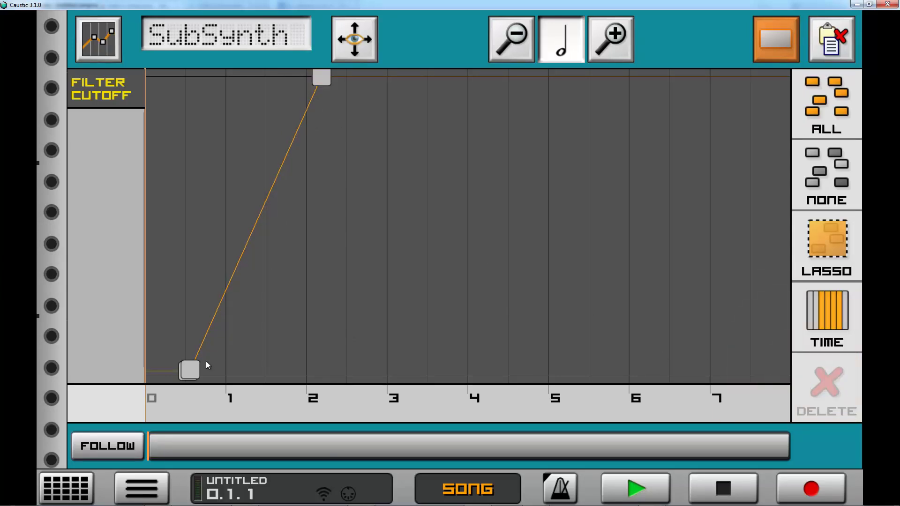
{"action": "left_click", "coordinate": [196, 365]}
{"action": "left_click", "coordinate": [846, 392]}
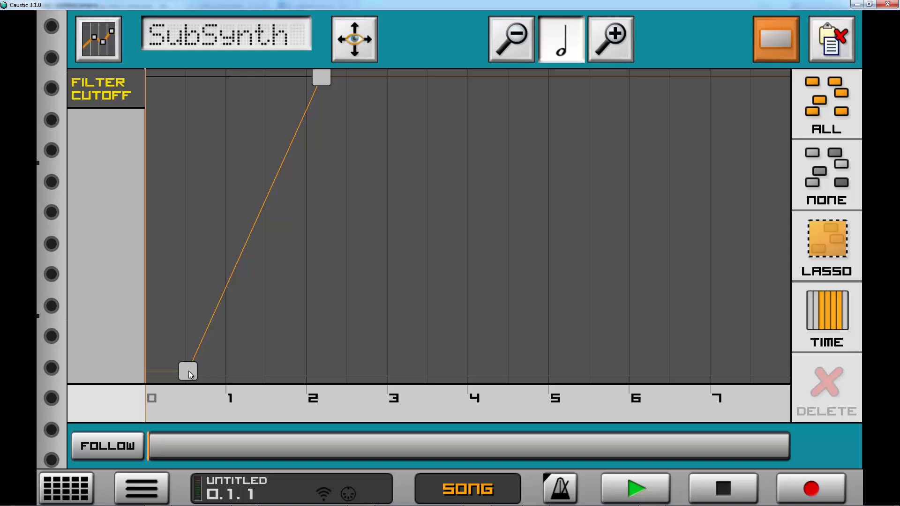
{"action": "left_click_drag", "start_coordinate": [189, 370], "coordinate": [131, 374]}
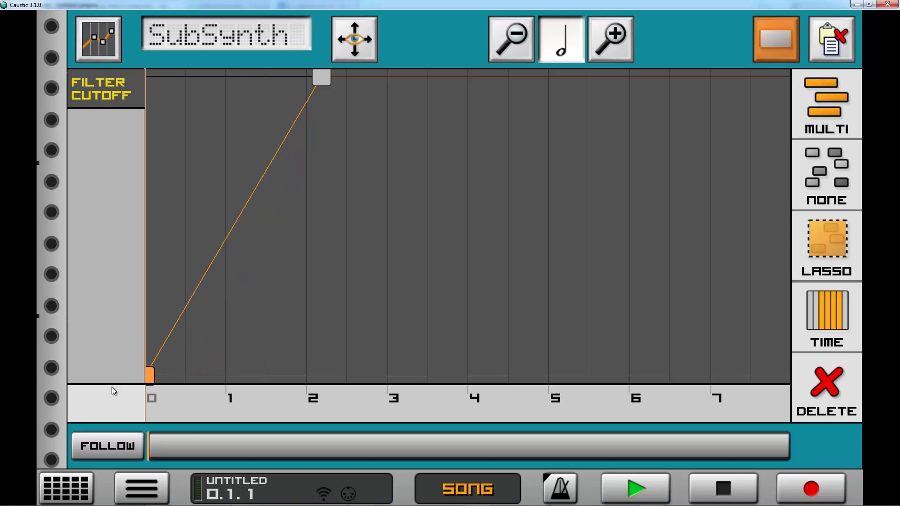
{"action": "left_click", "coordinate": [319, 78]}
{"action": "mouse_move", "coordinate": [309, 76]}
{"action": "left_mouse_down"}
{"action": "mouse_move", "coordinate": [289, 75]}
{"action": "mouse_move", "coordinate": [308, 75]}
{"action": "left_mouse_up"}
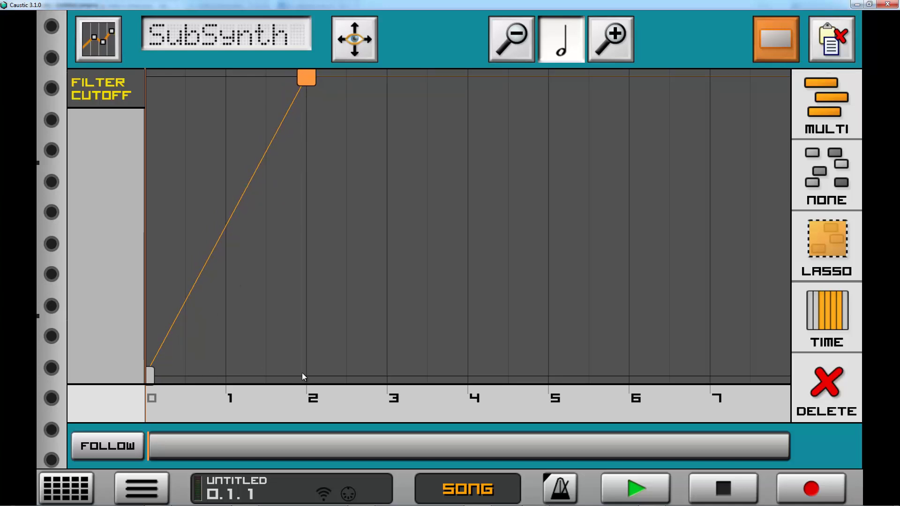
Step: Return to the SubSynth panel, then play and stop the pattern to hear the smoothed sweep
{"action": "left_click", "coordinate": [70, 489]}
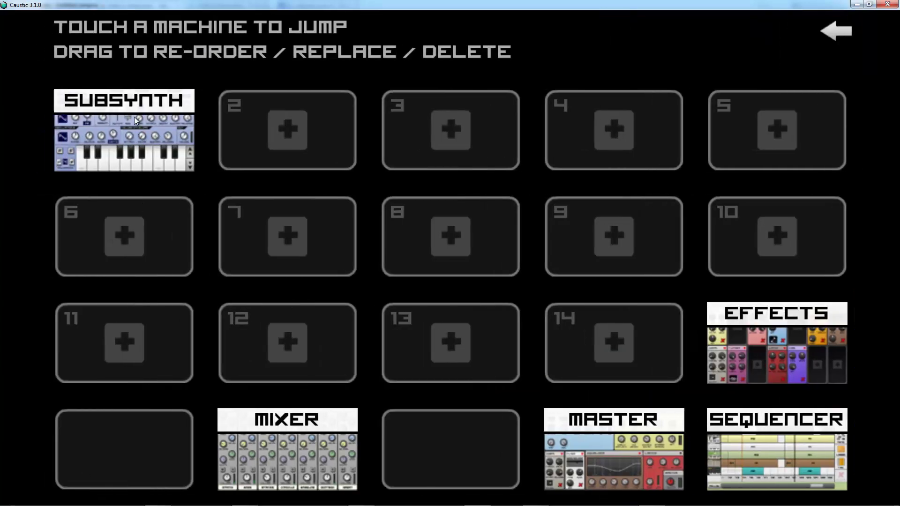
{"action": "left_click", "coordinate": [134, 119]}
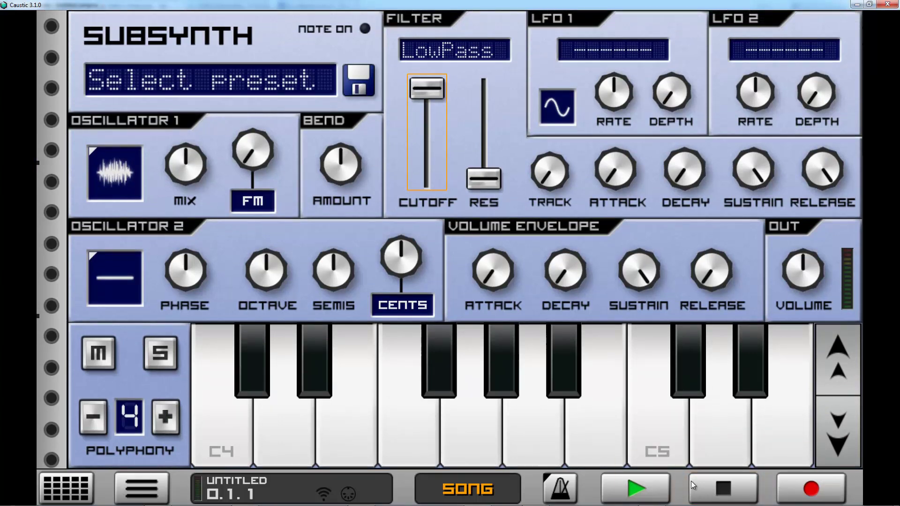
{"action": "left_click", "coordinate": [639, 490]}
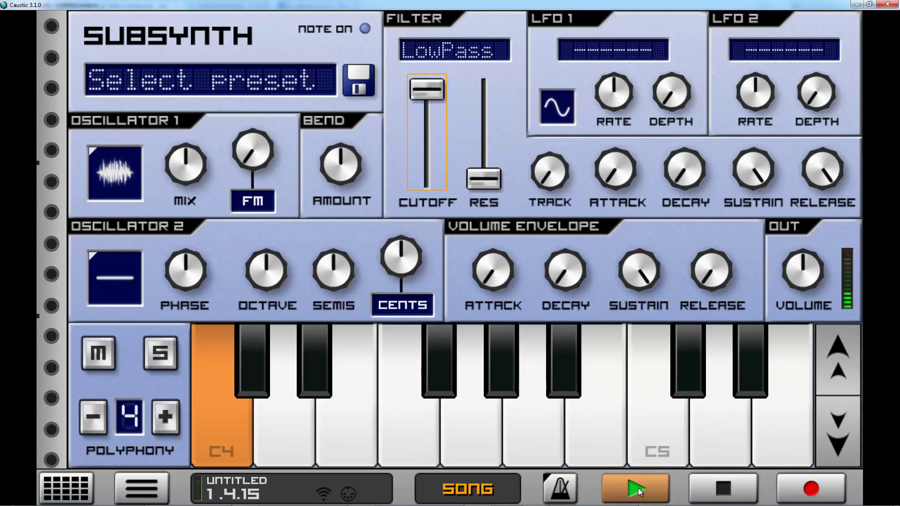
{"action": "left_click", "coordinate": [639, 490]}
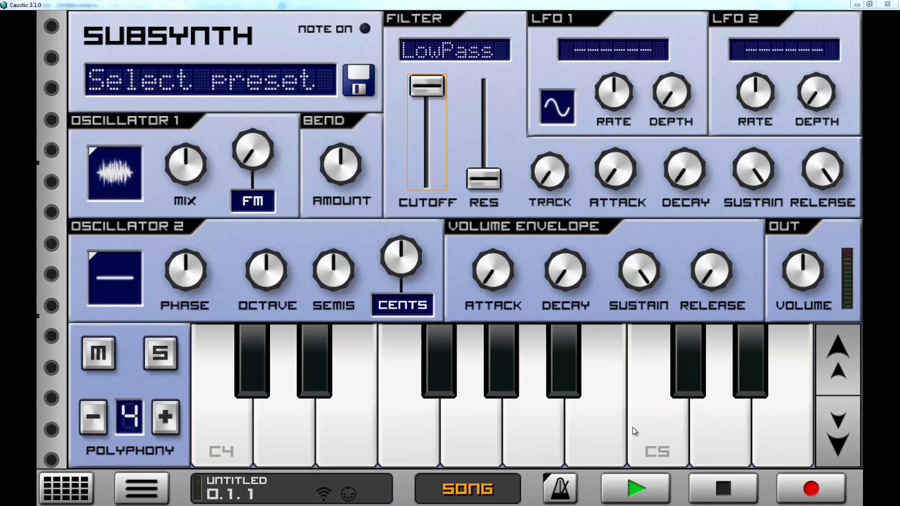
Step: In the Mixer, lower channel 1's BASS and MID, raise HIGH, and raise DELAY and REVERB
{"action": "left_click", "coordinate": [67, 490]}
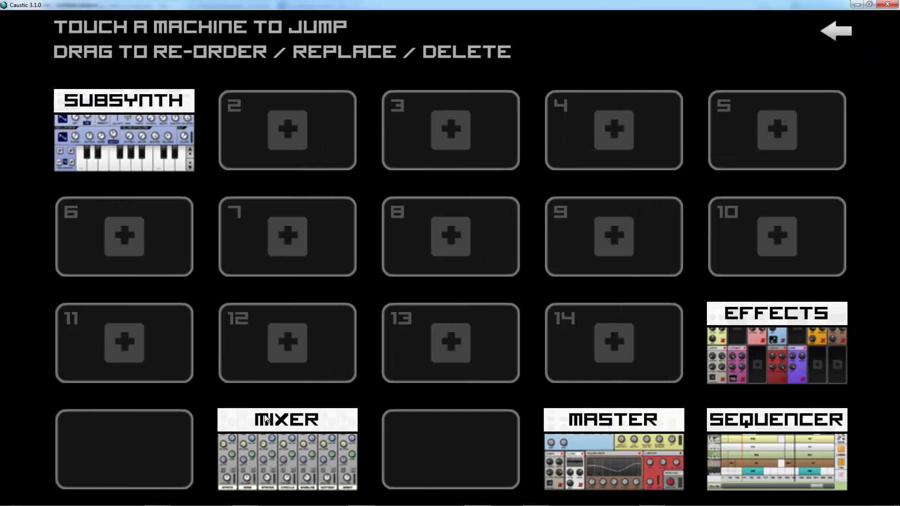
{"action": "left_click", "coordinate": [259, 446]}
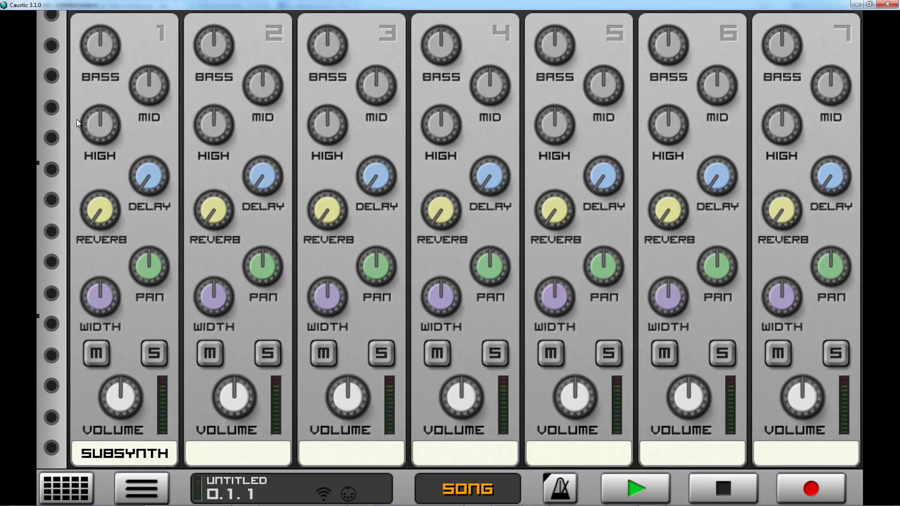
{"action": "left_click_drag", "start_coordinate": [97, 33], "coordinate": [95, 161]}
{"action": "left_click_drag", "start_coordinate": [139, 82], "coordinate": [142, 99]}
{"action": "left_click_drag", "start_coordinate": [103, 131], "coordinate": [108, 119]}
{"action": "left_click_drag", "start_coordinate": [152, 192], "coordinate": [159, 109]}
{"action": "left_click_drag", "start_coordinate": [97, 215], "coordinate": [105, 133]}
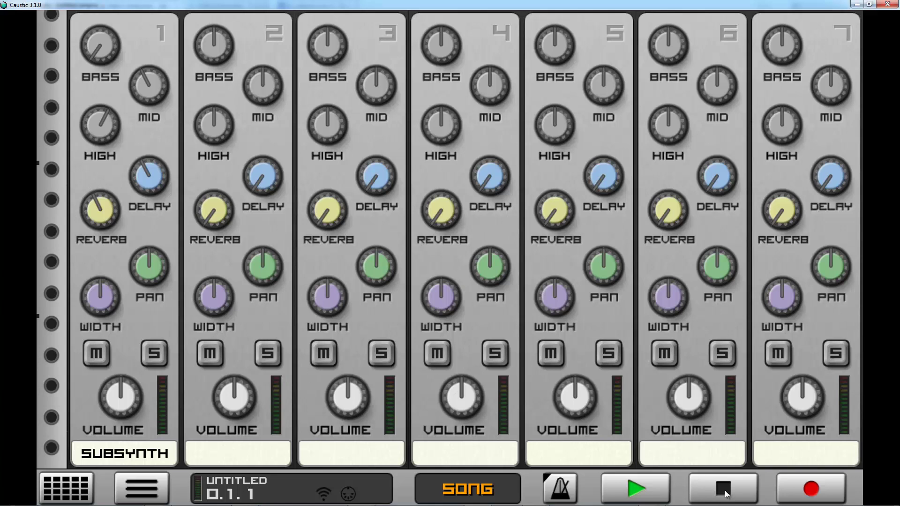
Step: Turn channel 1's WIDTH knob down during playback, then replay the pattern and stop
{"action": "left_click", "coordinate": [645, 488]}
{"action": "left_click_drag", "start_coordinate": [95, 291], "coordinate": [97, 303]}
{"action": "left_click_drag", "start_coordinate": [112, 300], "coordinate": [91, 302]}
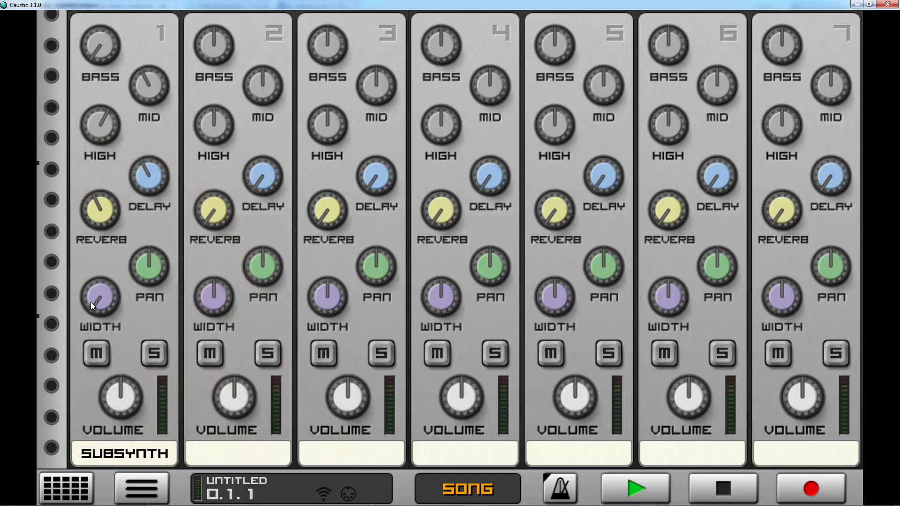
{"action": "left_click", "coordinate": [644, 486]}
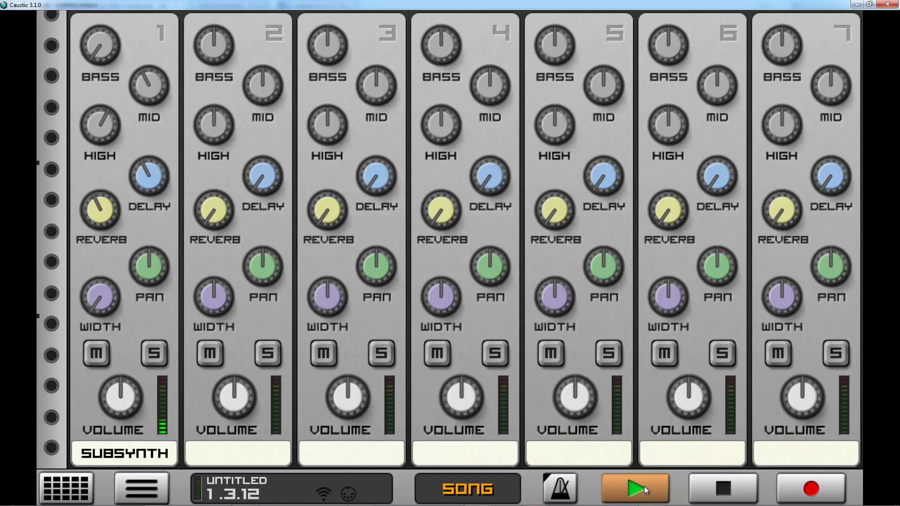
{"action": "left_click", "coordinate": [644, 485]}
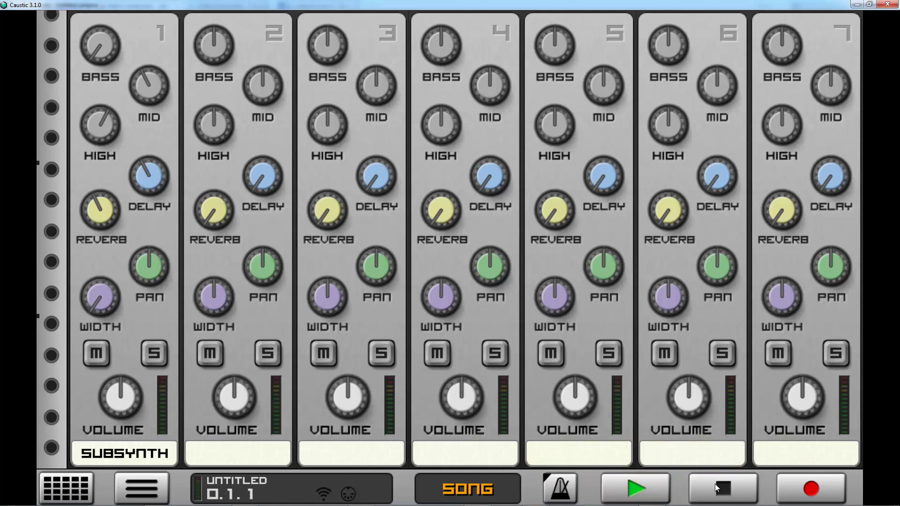
Step: Back on the SubSynth panel, set LFO 1's target to Cutoff
{"action": "left_click", "coordinate": [59, 490]}
{"action": "left_click", "coordinate": [118, 143]}
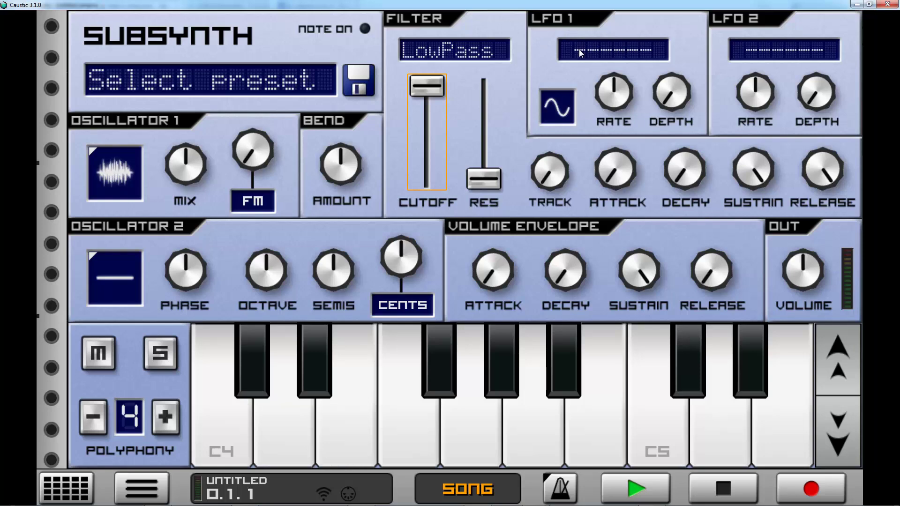
{"action": "left_click_drag", "start_coordinate": [578, 49], "coordinate": [668, 60]}
Step: Raise LFO 1's DEPTH, then play the pattern to hear the modulation and stop
{"action": "left_click_drag", "start_coordinate": [677, 103], "coordinate": [693, 23]}
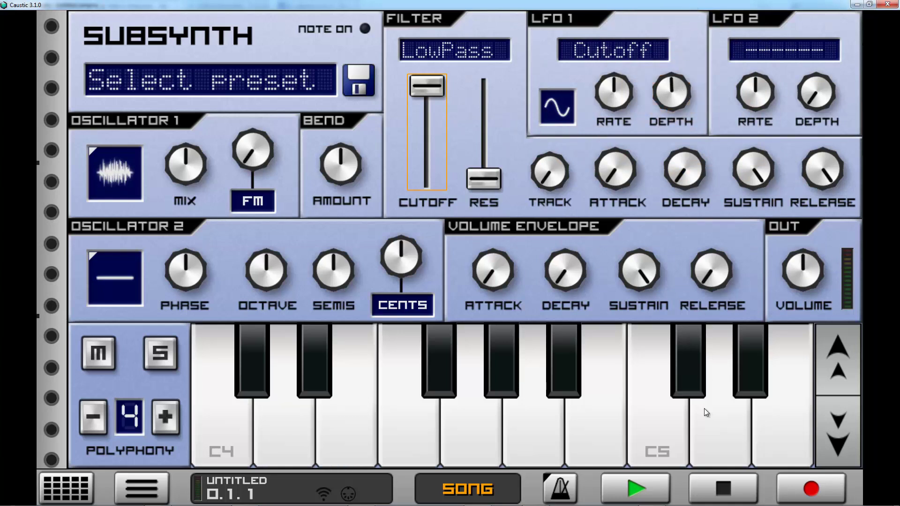
{"action": "left_click", "coordinate": [633, 490]}
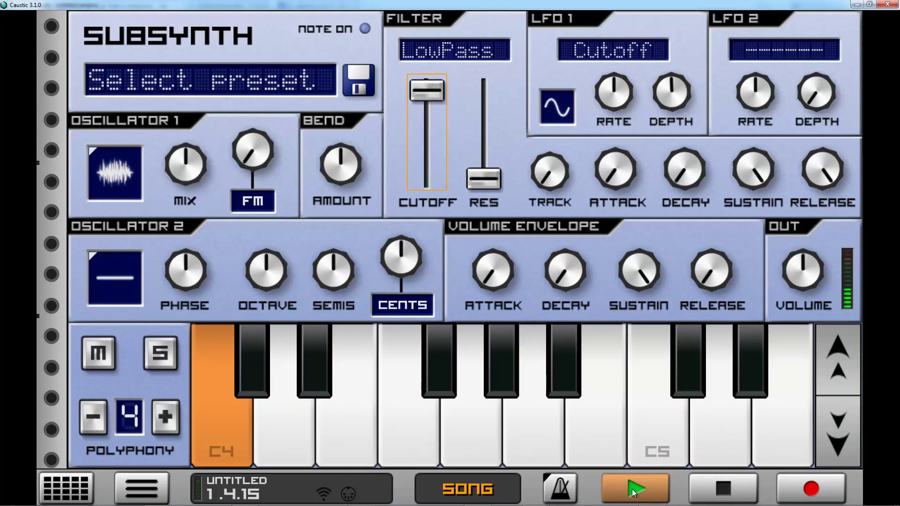
{"action": "left_click", "coordinate": [632, 489]}
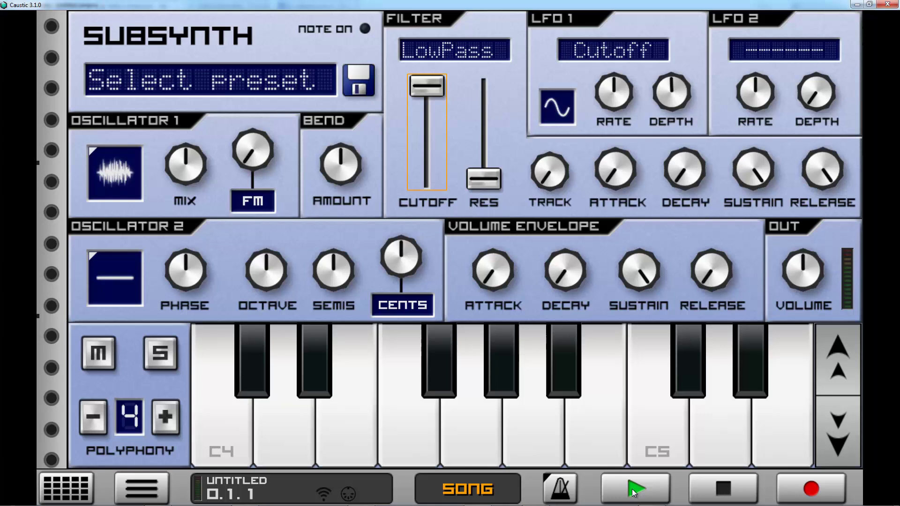